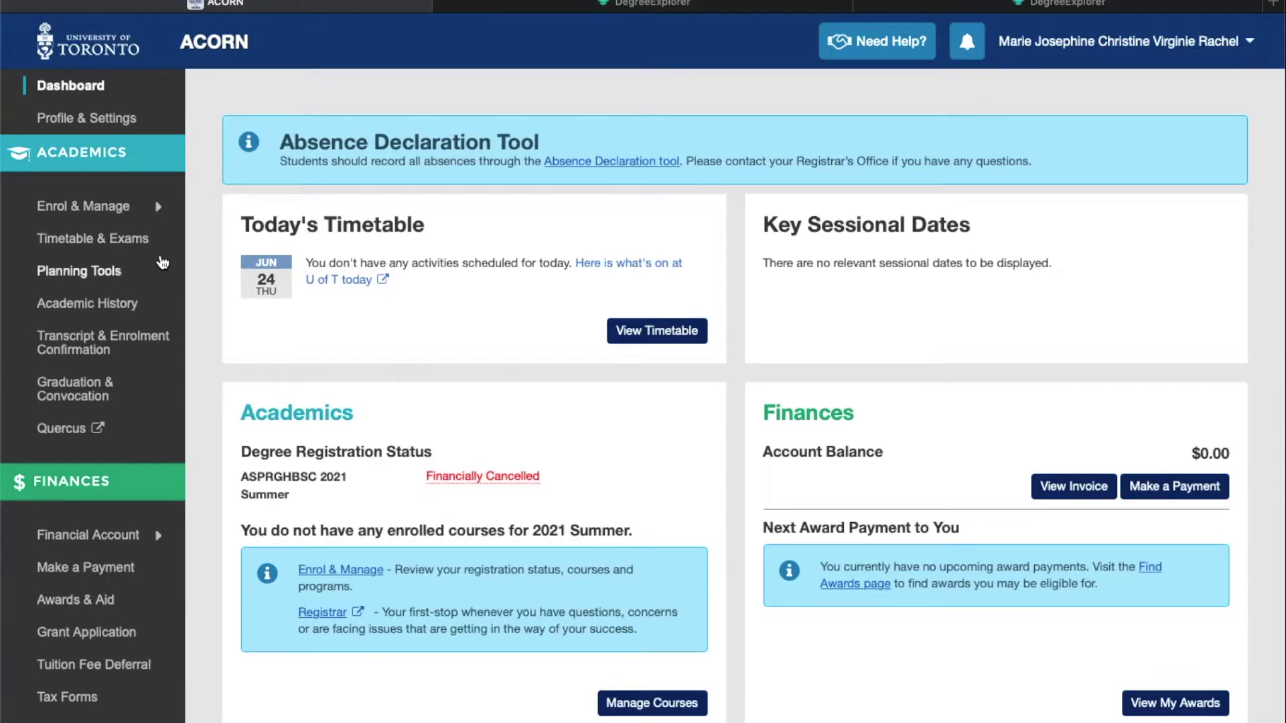
Open ACORN's Planning Tools page showing degree, Physiology minor and Immunology specialist progress
{"action": "left_click", "coordinate": [122, 273]}
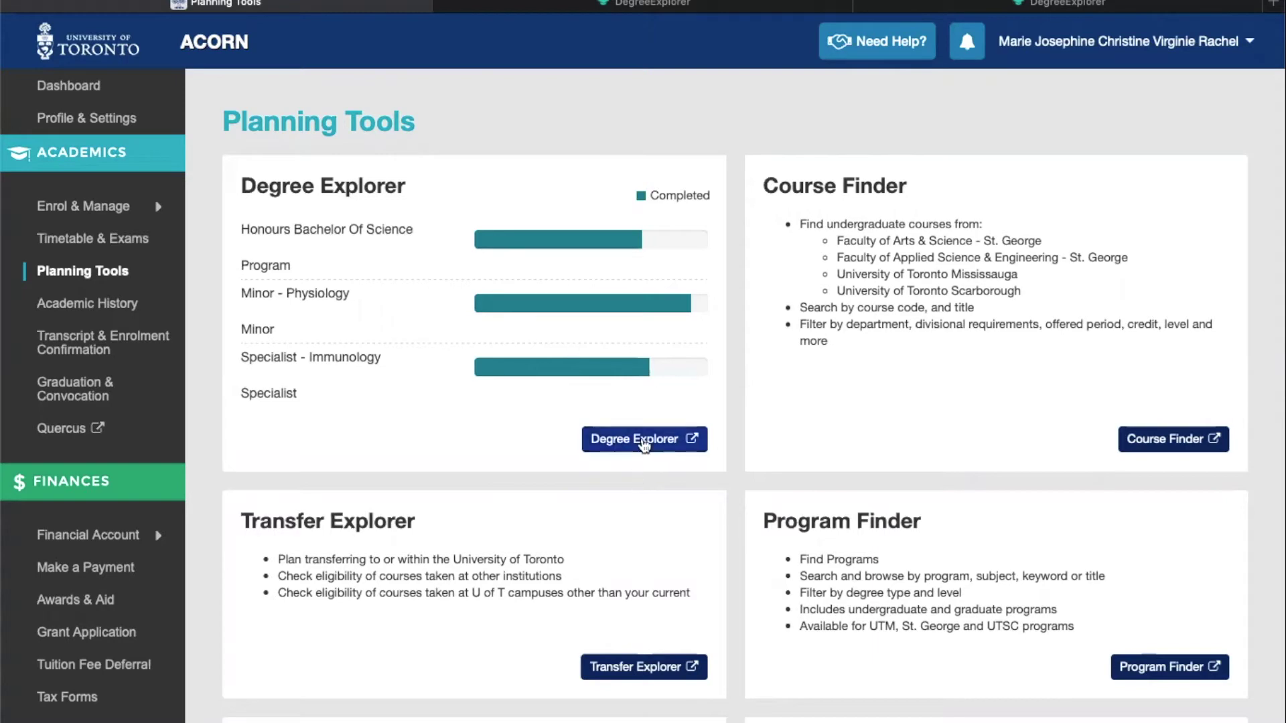
Show the Honours BSc requirement details in Degree Explorer (17.50/20.00 and 11.50/13.00 credits)
{"action": "left_click", "coordinate": [804, 10]}
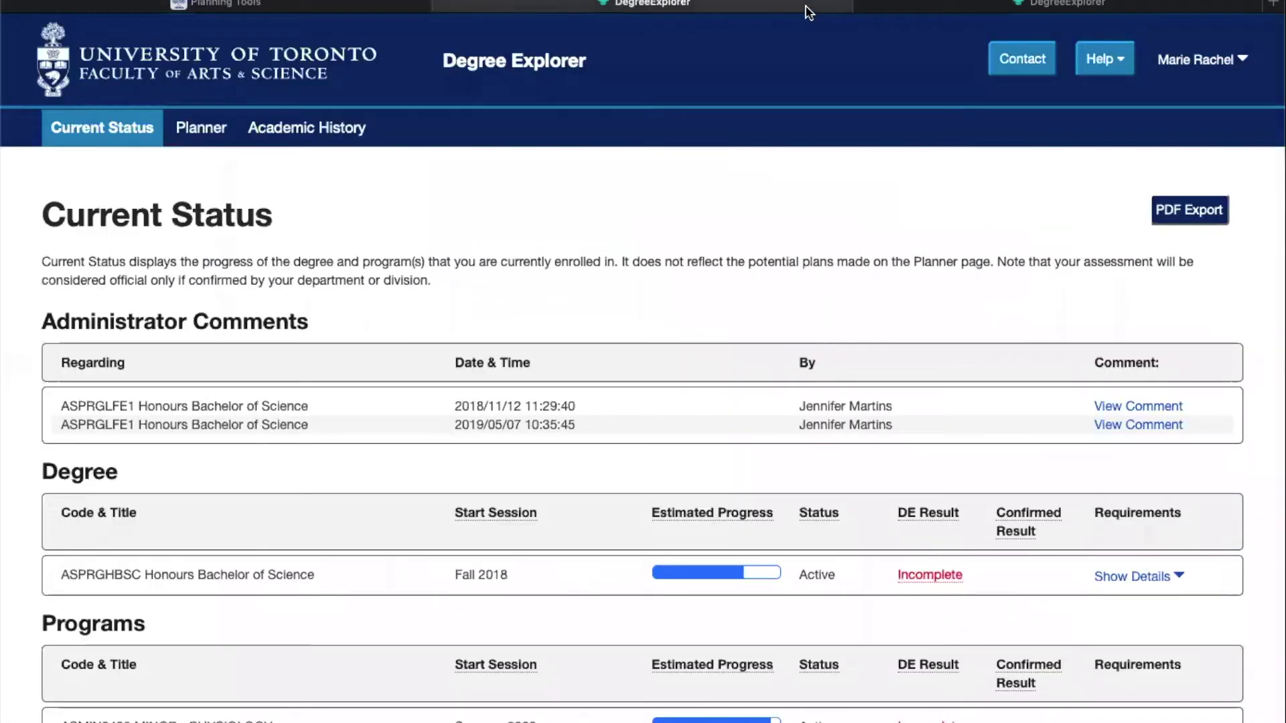
{"action": "scroll", "coordinate": [738, 278], "scroll_direction": "down", "scroll_amount": 1}
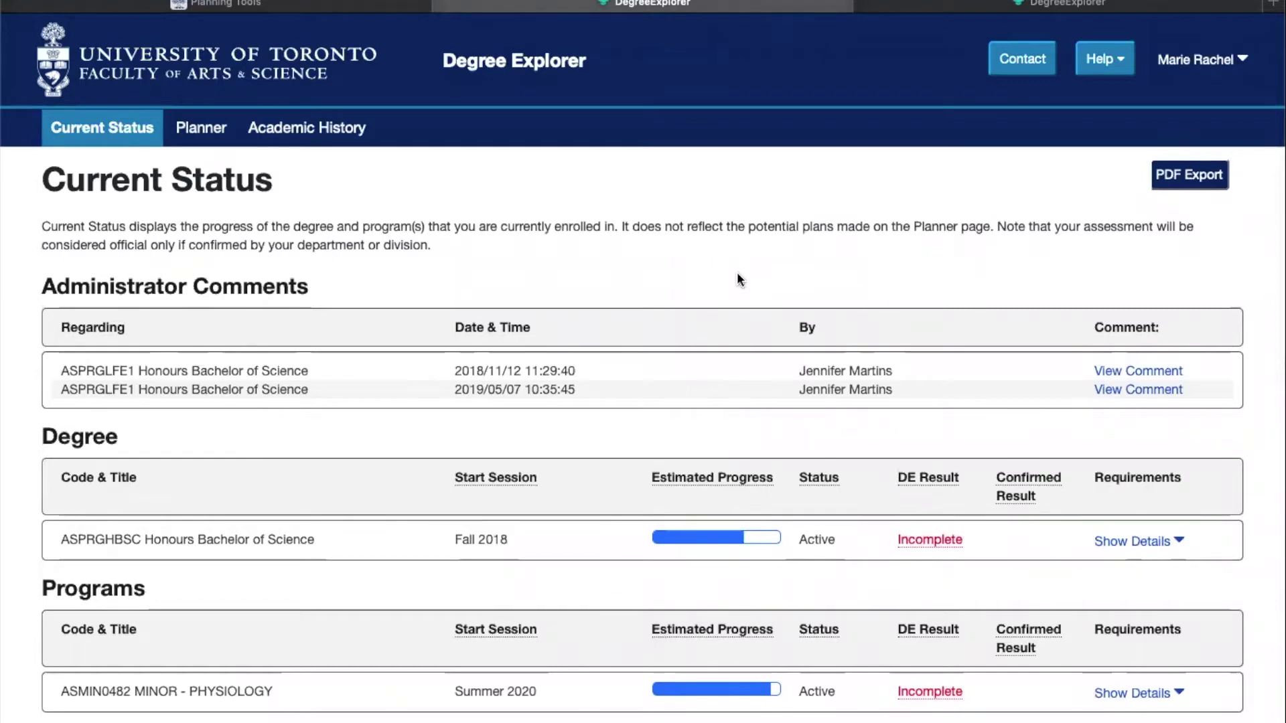
{"action": "scroll", "coordinate": [738, 279], "scroll_direction": "down", "scroll_amount": 3}
{"action": "scroll", "coordinate": [736, 276], "scroll_direction": "down", "scroll_amount": 2}
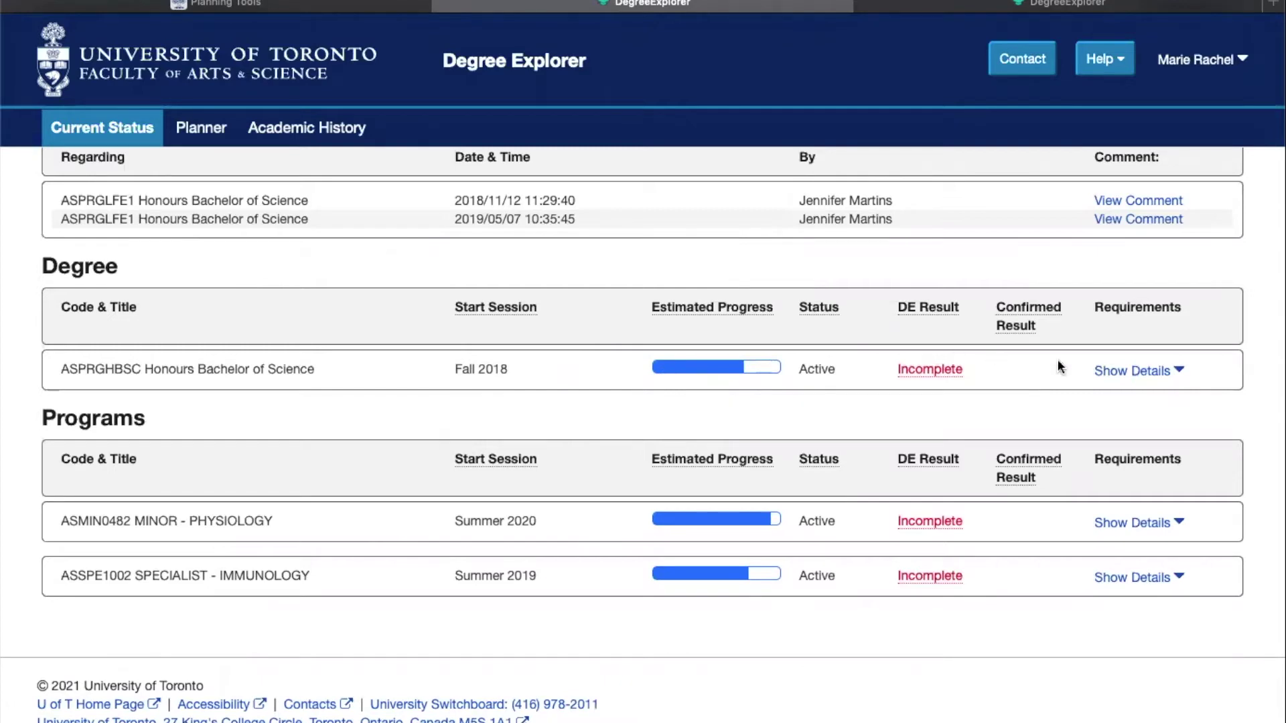
{"action": "left_click", "coordinate": [1116, 373]}
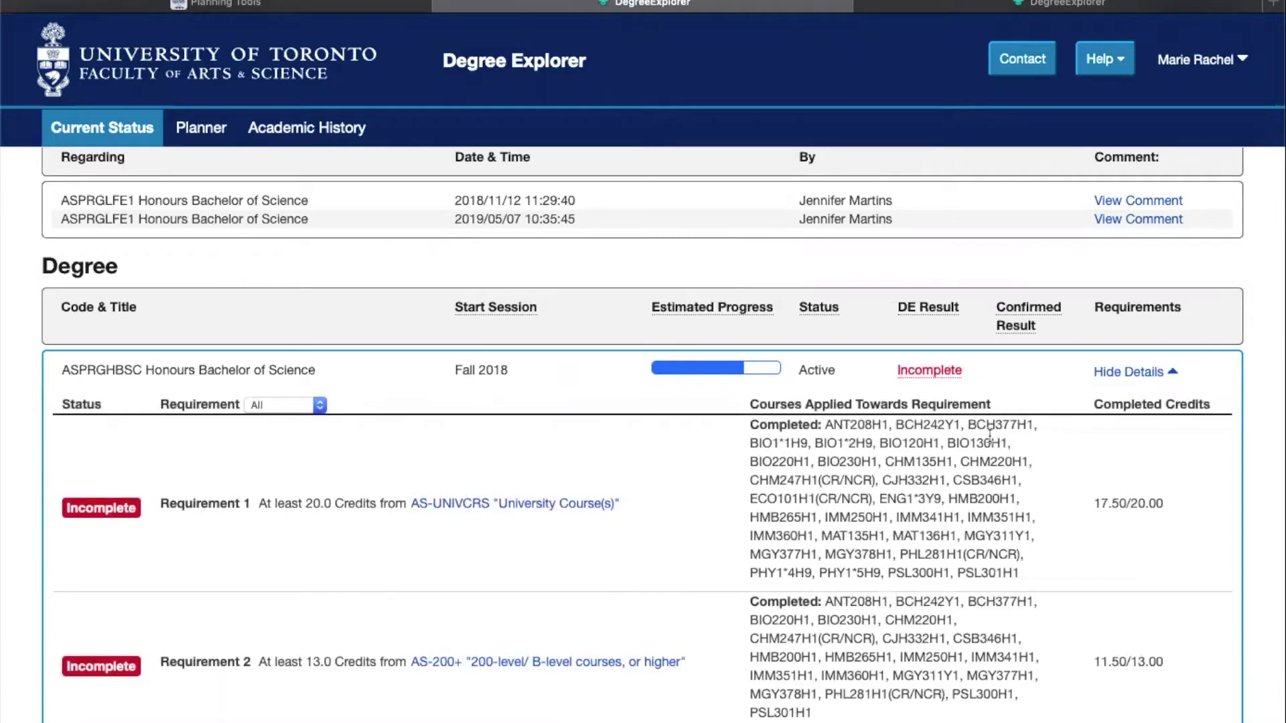
Review the Honours BSc requirements, then expand the ASSPE1002 Immunology specialist's details
{"action": "scroll", "coordinate": [989, 436], "scroll_direction": "down", "scroll_amount": 3}
{"action": "scroll", "coordinate": [989, 440], "scroll_direction": "down", "scroll_amount": 1}
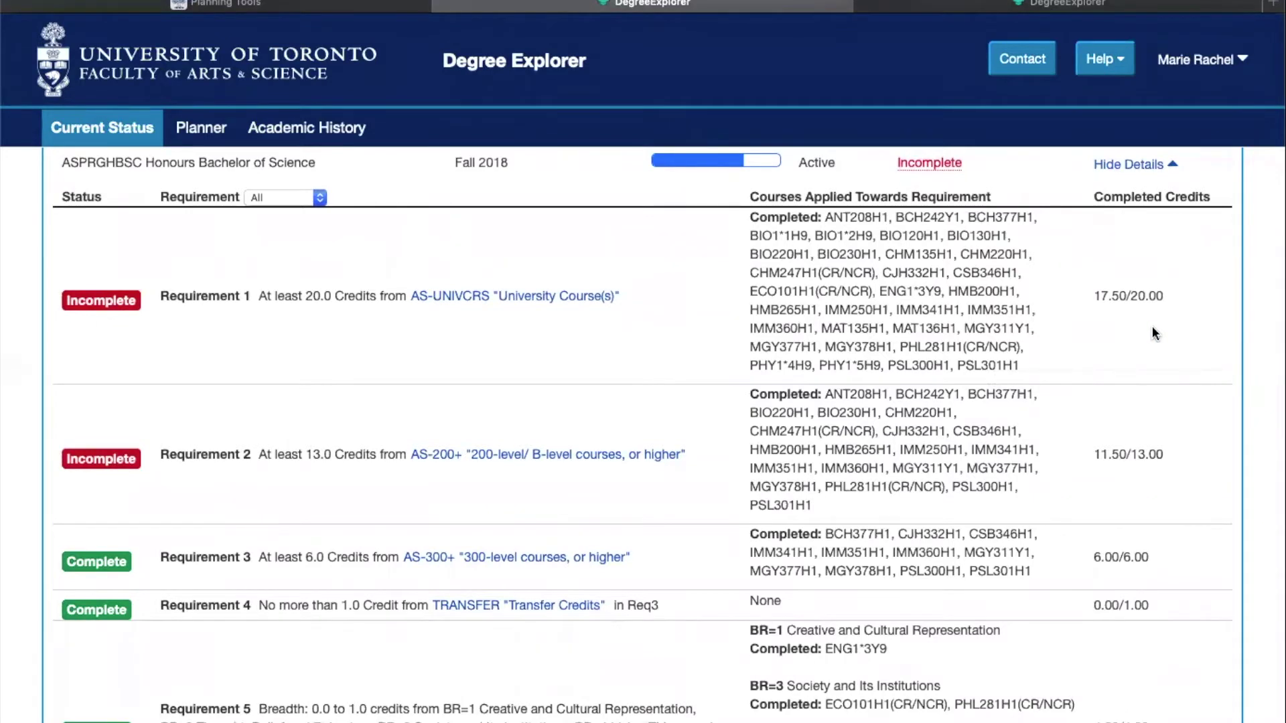
{"action": "scroll", "coordinate": [1153, 328], "scroll_direction": "down", "scroll_amount": 2}
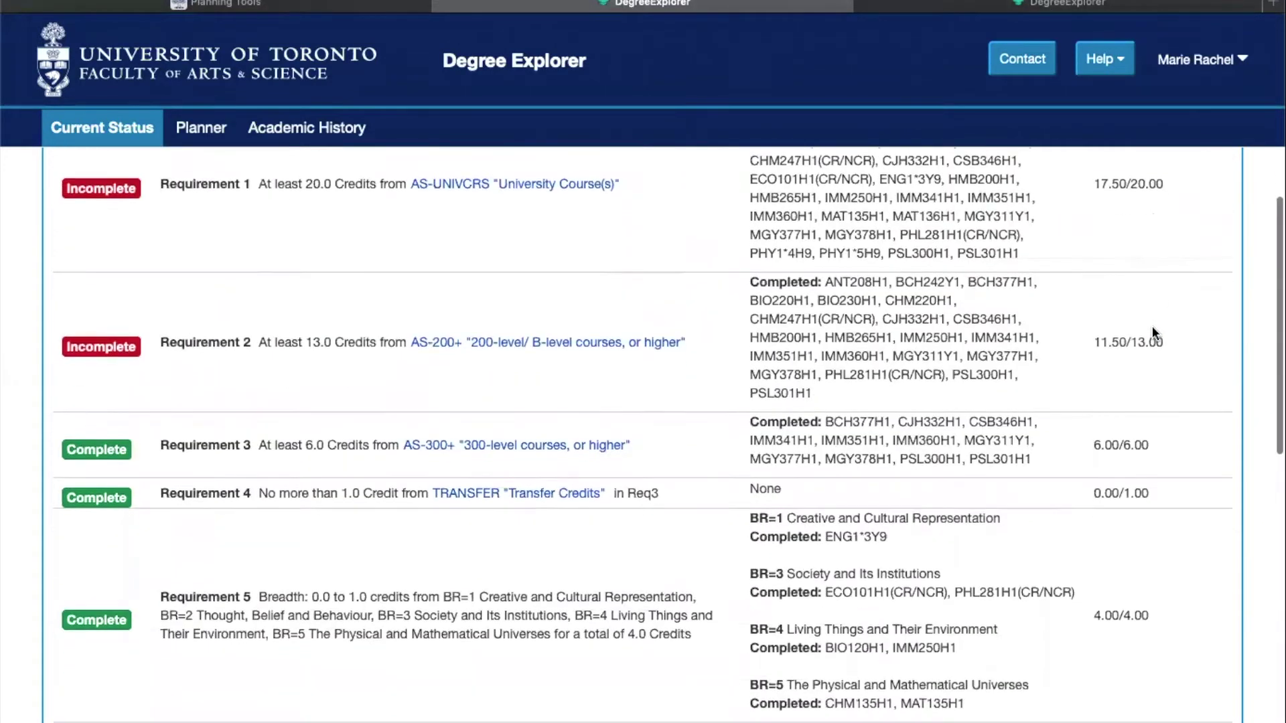
{"action": "scroll", "coordinate": [666, 444], "scroll_direction": "down", "scroll_amount": 2}
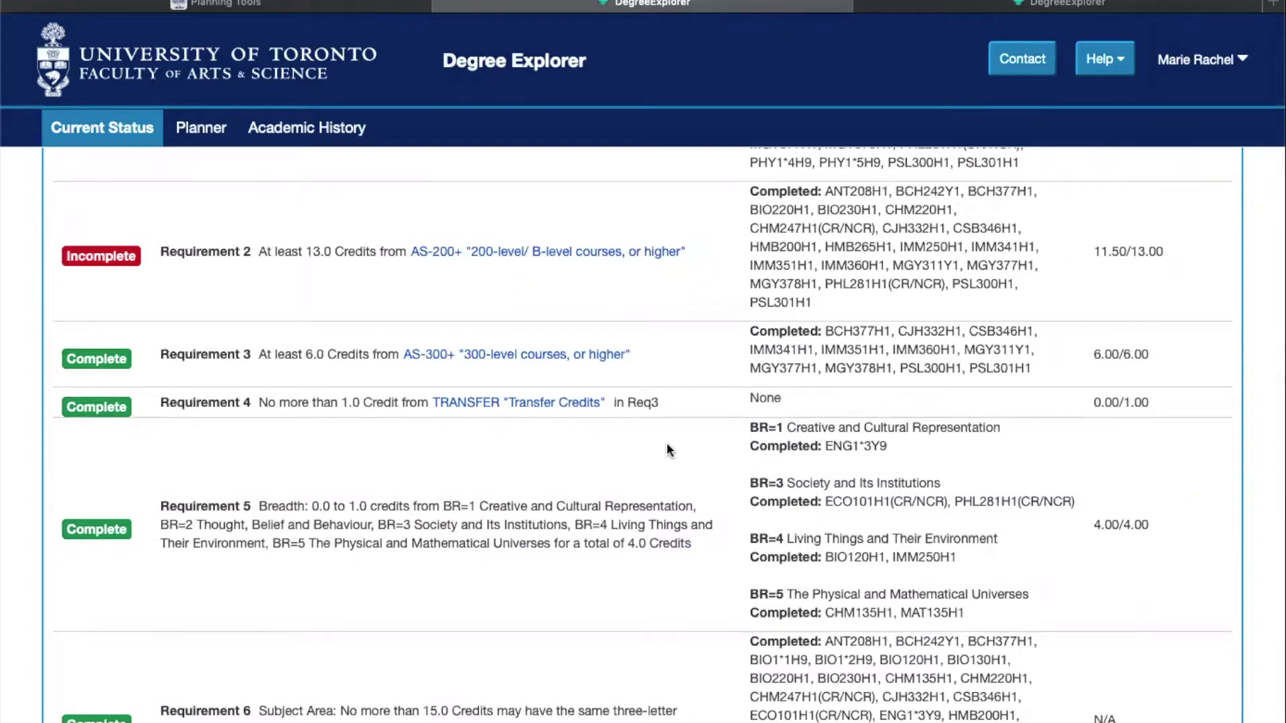
{"action": "scroll", "coordinate": [665, 442], "scroll_direction": "down", "scroll_amount": 2}
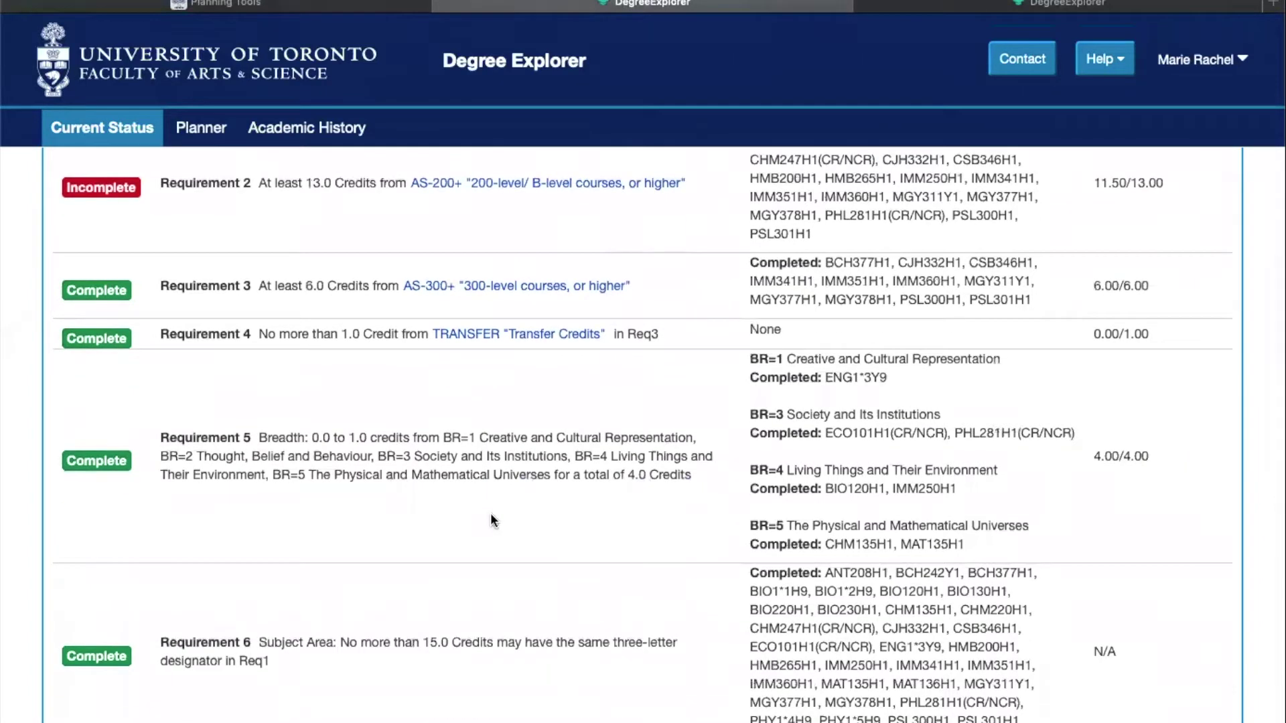
{"action": "scroll", "coordinate": [490, 521], "scroll_direction": "down", "scroll_amount": 1}
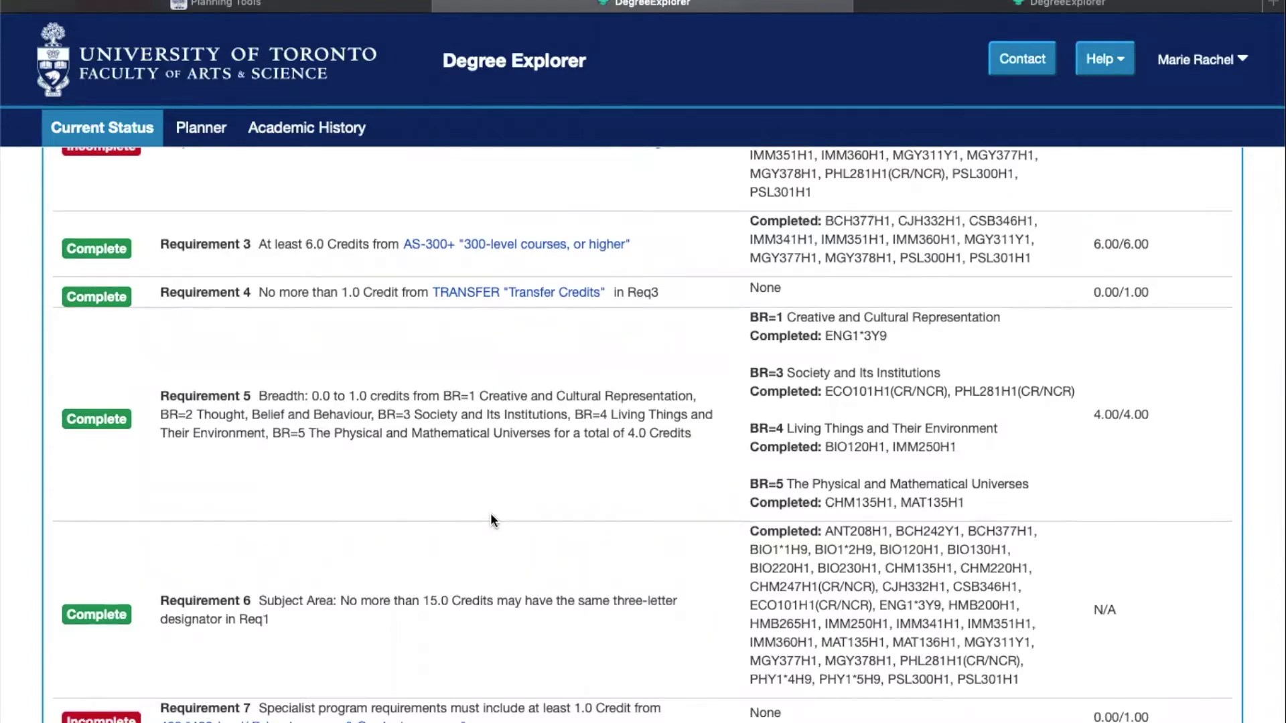
{"action": "scroll", "coordinate": [490, 513], "scroll_direction": "down", "scroll_amount": 15}
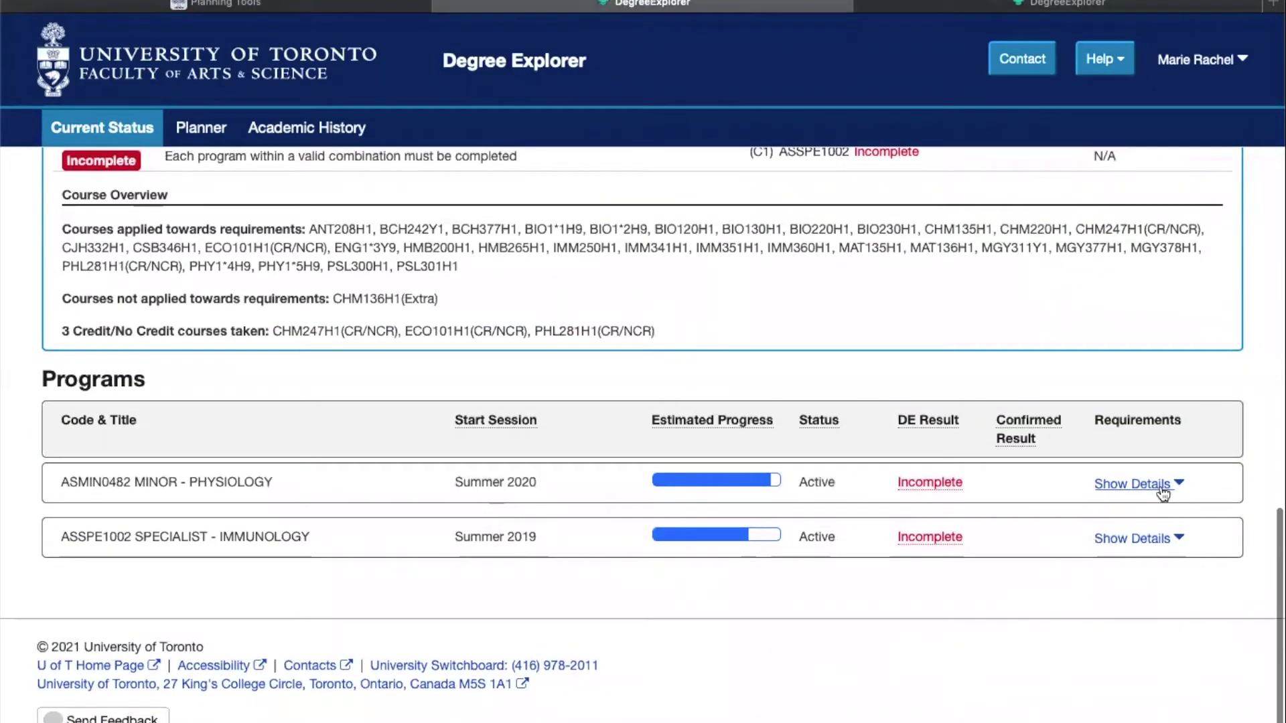
{"action": "left_click", "coordinate": [1151, 540]}
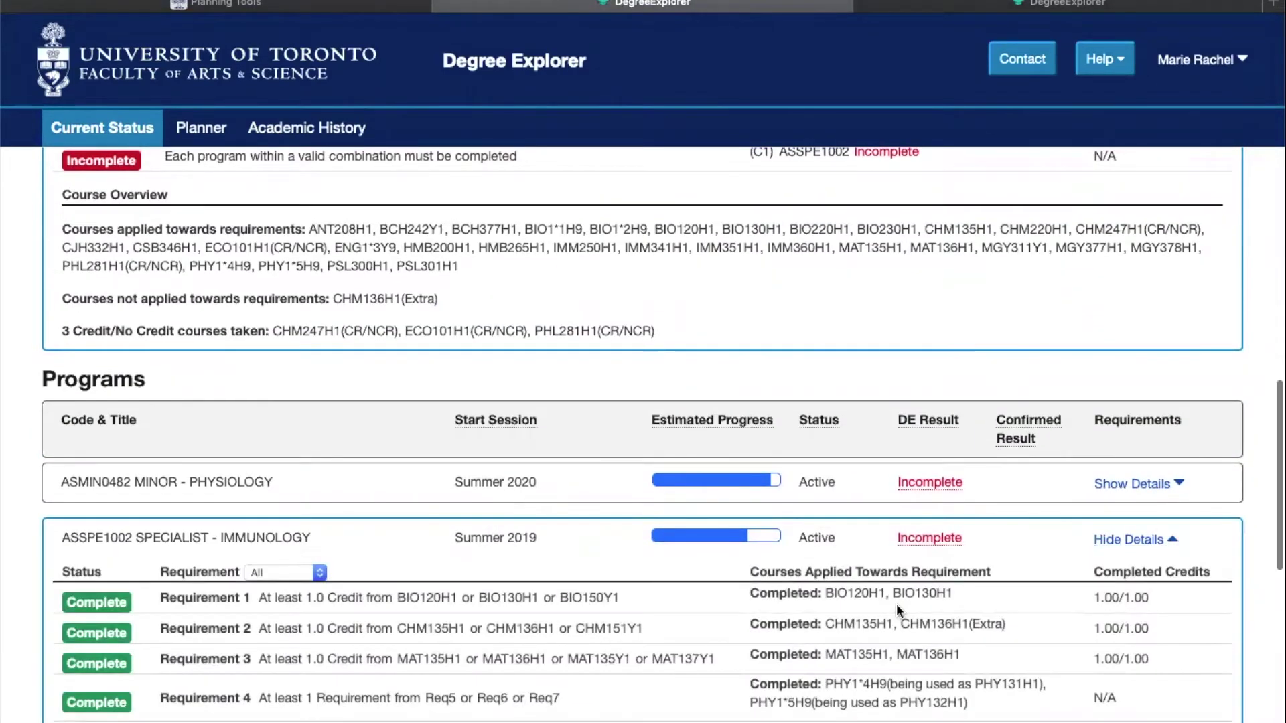
{"action": "scroll", "coordinate": [896, 604], "scroll_direction": "down", "scroll_amount": 5}
{"action": "scroll", "coordinate": [242, 552], "scroll_direction": "down", "scroll_amount": 4}
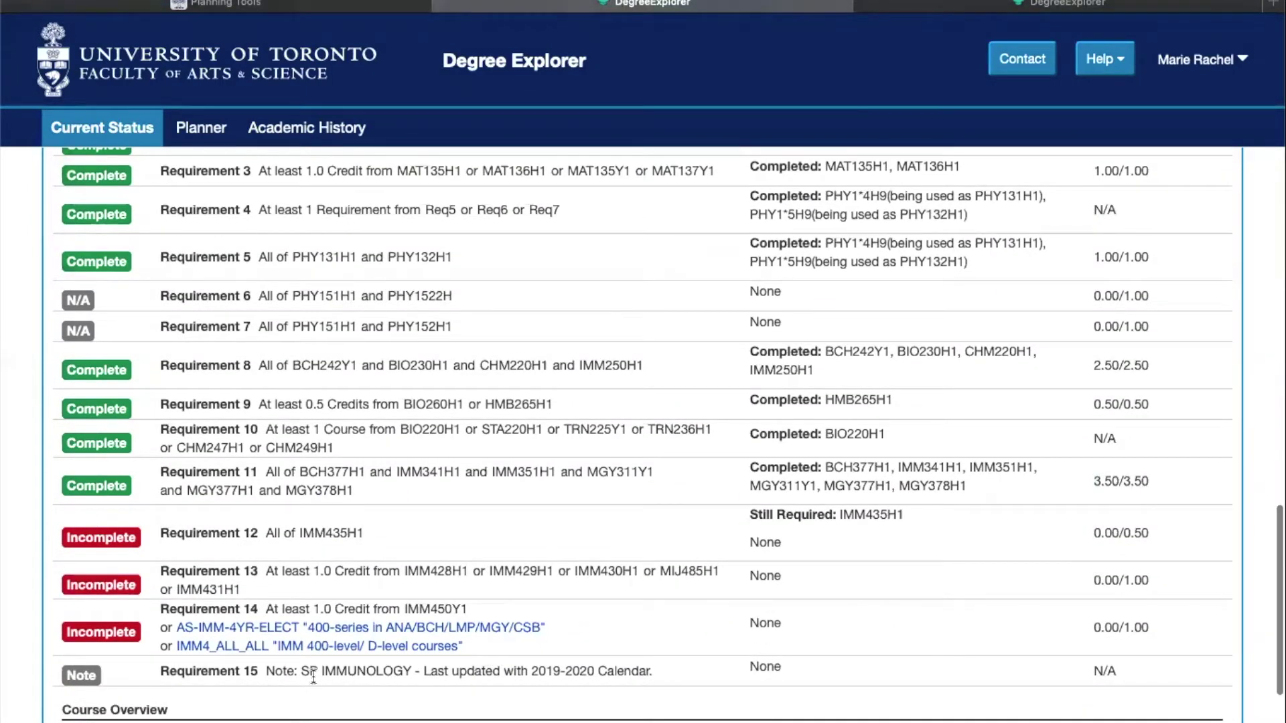
{"action": "scroll", "coordinate": [312, 676], "scroll_direction": "down", "scroll_amount": 1}
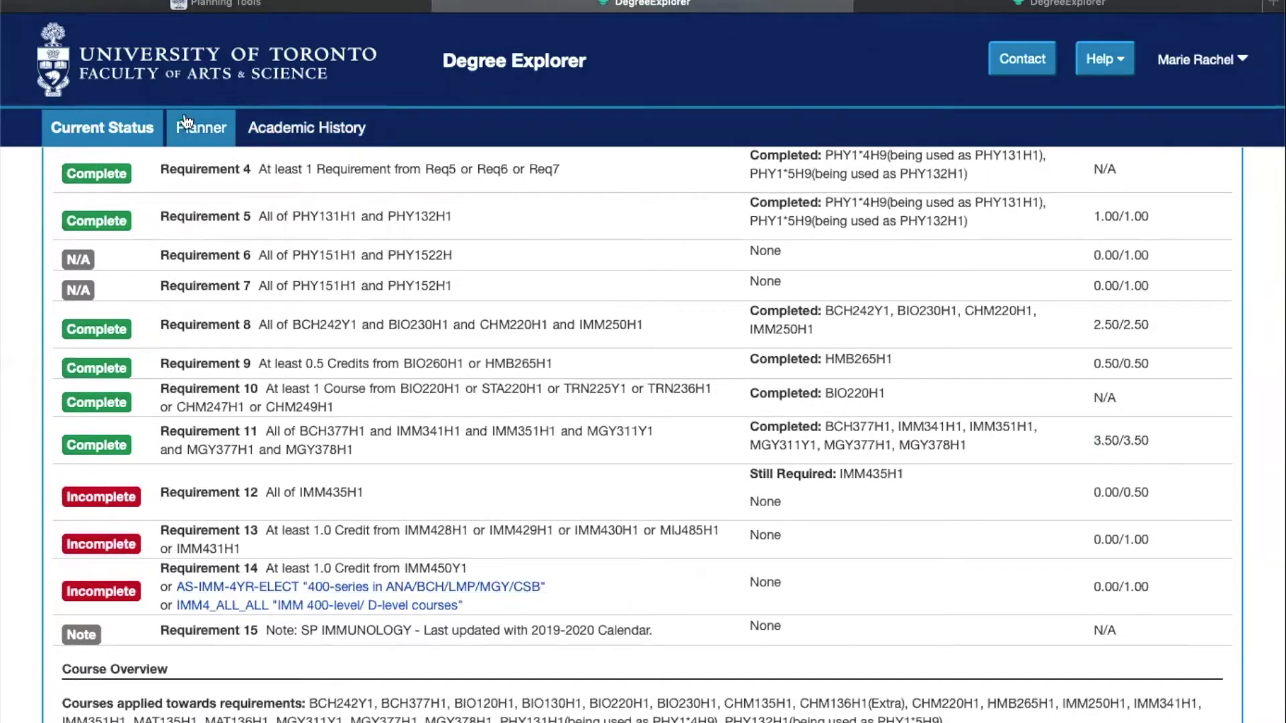
{"action": "left_click", "coordinate": [186, 122]}
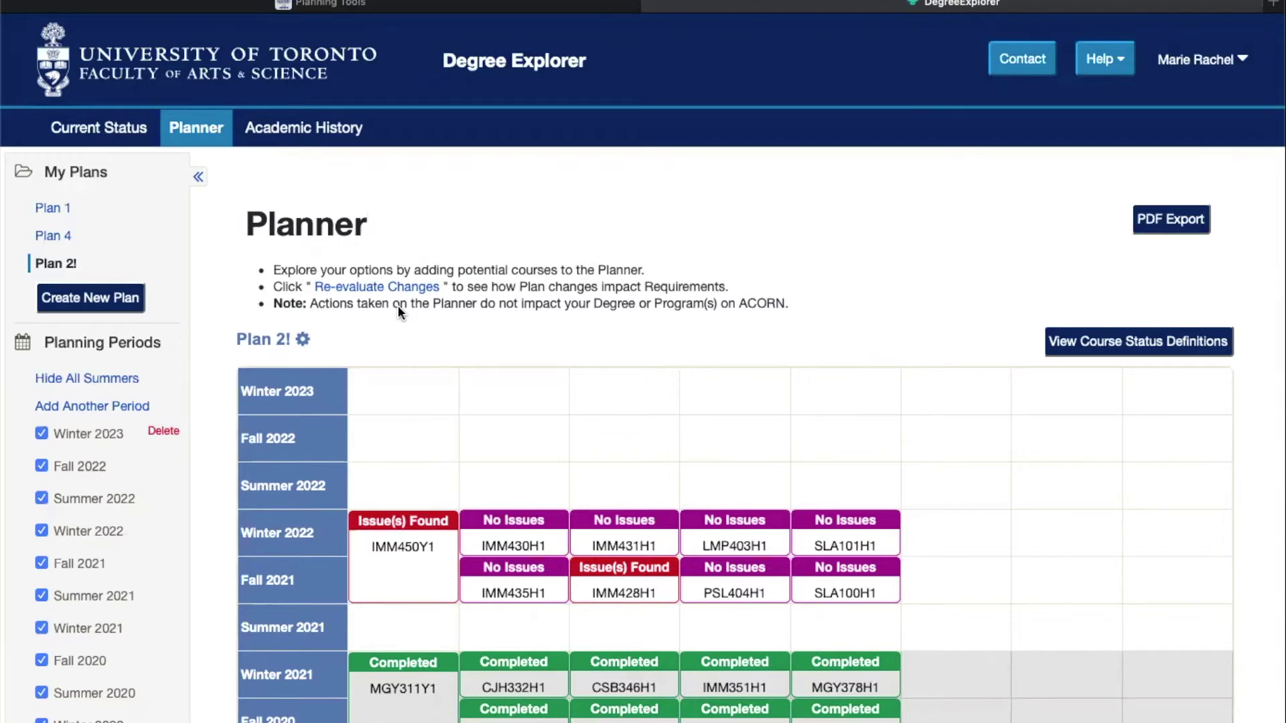
Create an empty plan named 'Test Plan' in the Degree Explorer Planner
{"action": "left_click", "coordinate": [127, 302]}
{"action": "type", "text": "Test Pl"}
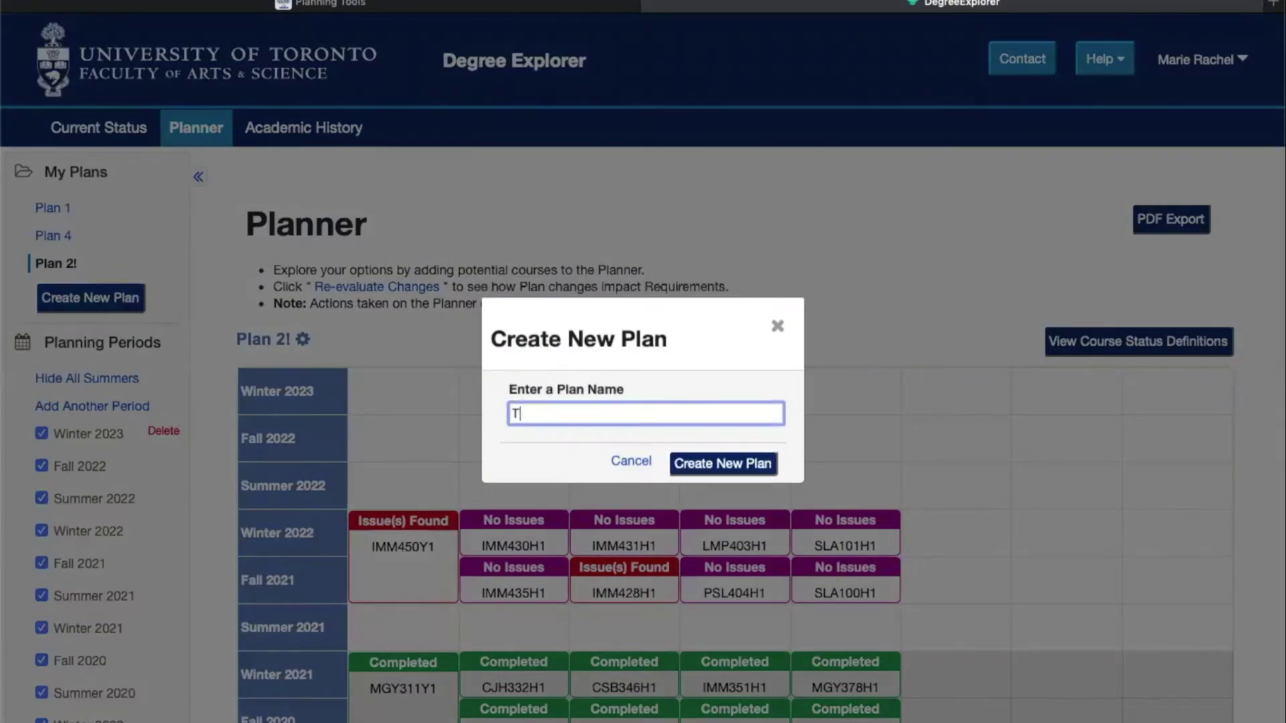
{"action": "type", "text": "an"}
{"action": "left_click", "coordinate": [715, 461]}
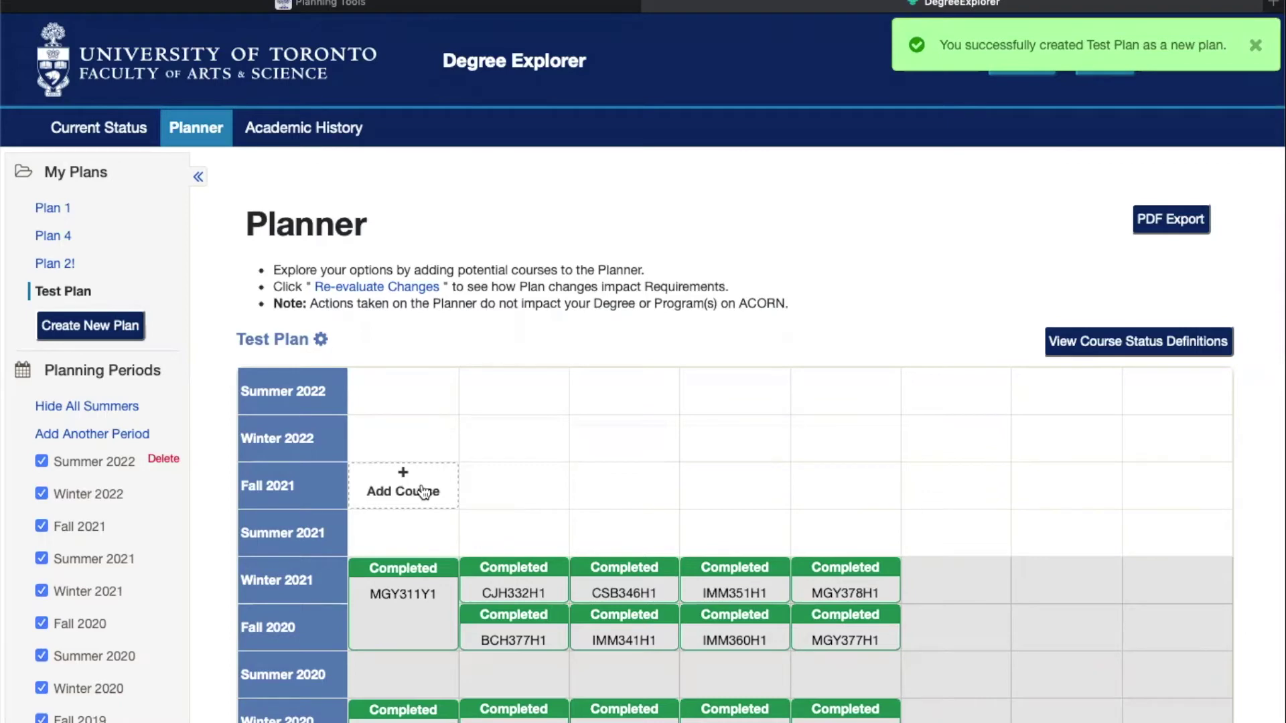
Add PSL404H1 to the Fall 2021 term of Test Plan
{"action": "left_click", "coordinate": [423, 492]}
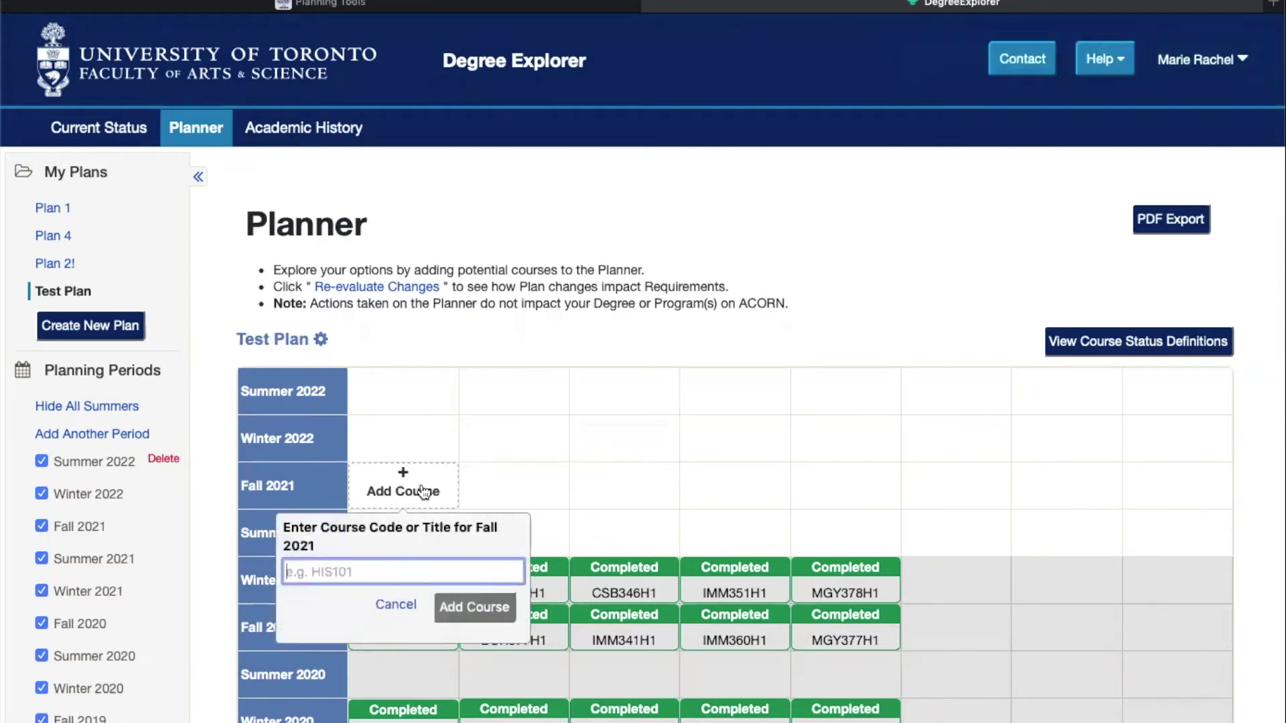
{"action": "type", "text": "psl40"}
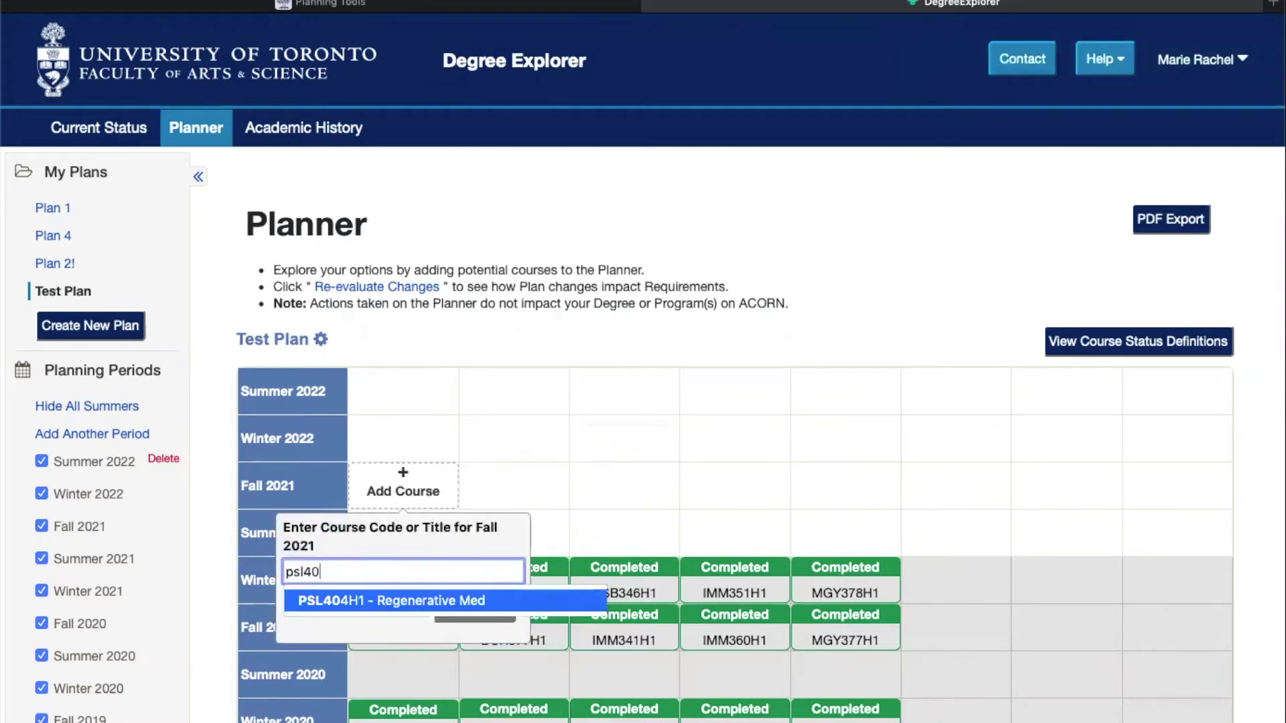
{"action": "left_click", "coordinate": [464, 603]}
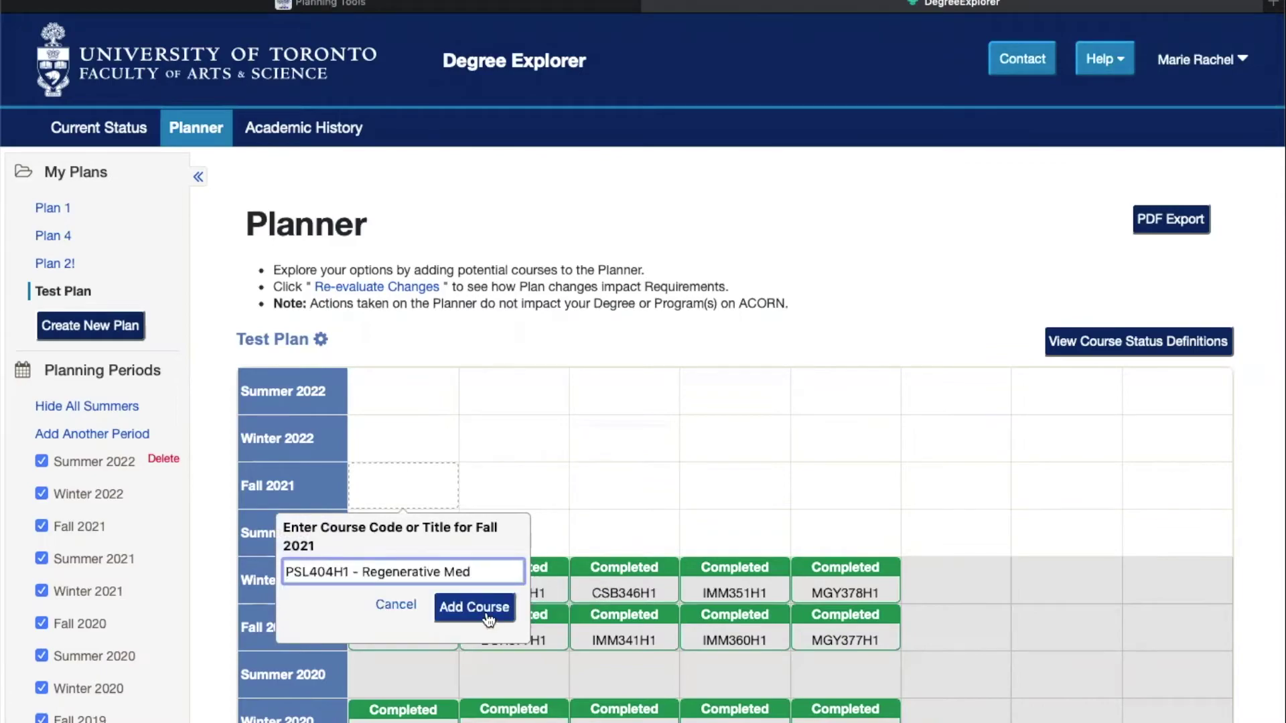
{"action": "left_click", "coordinate": [488, 618]}
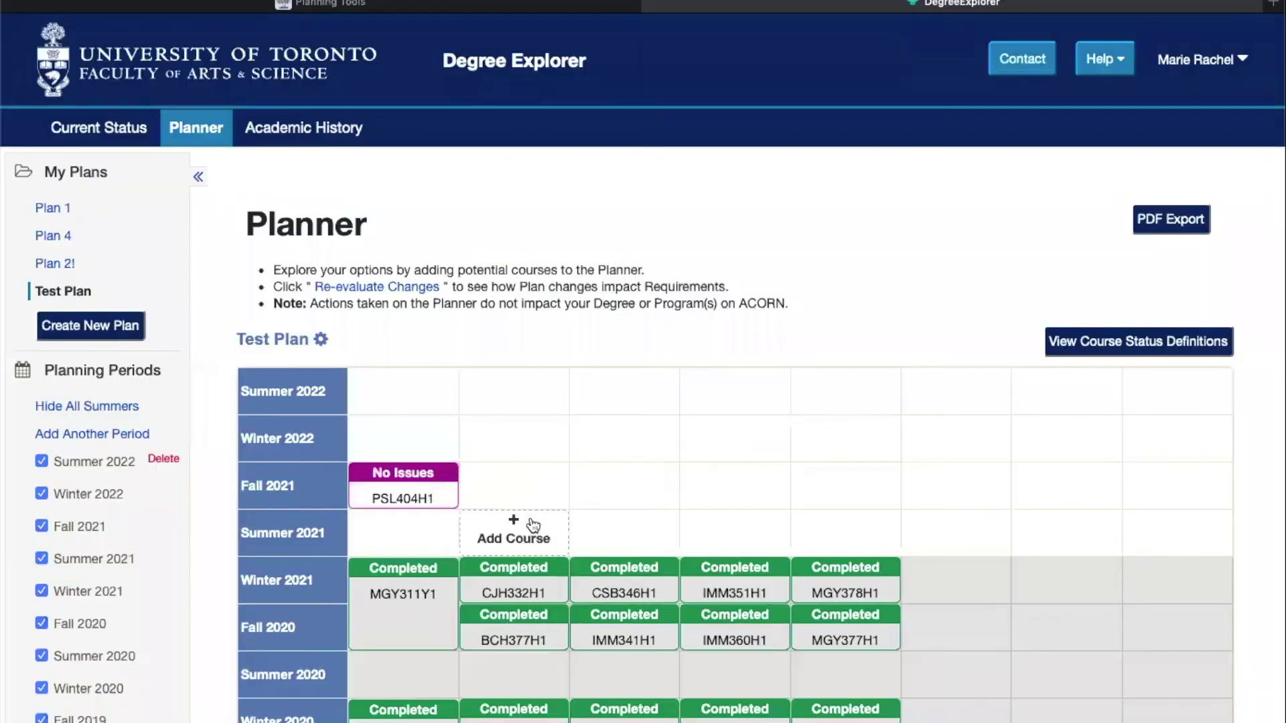
Add IMM431H1 Immunotherapy to Fall 2021 as well
{"action": "left_click", "coordinate": [531, 487]}
{"action": "type", "text": "i"}
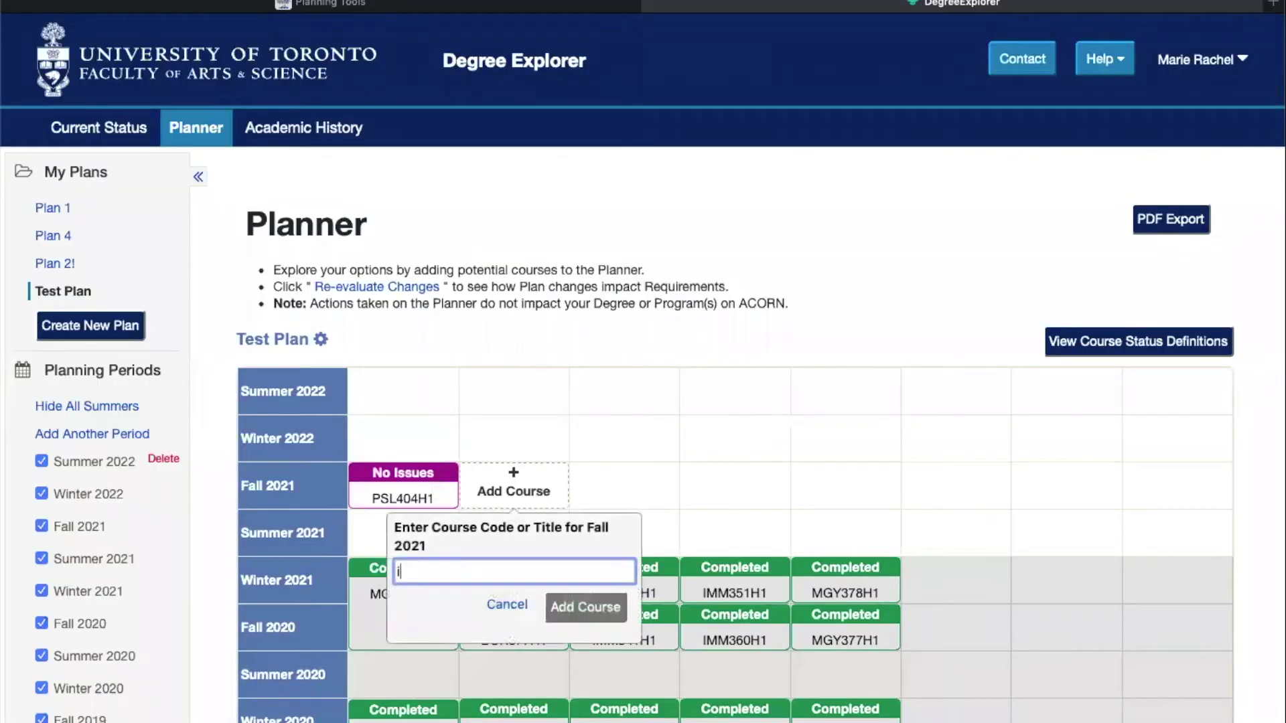
{"action": "type", "text": "mm431"}
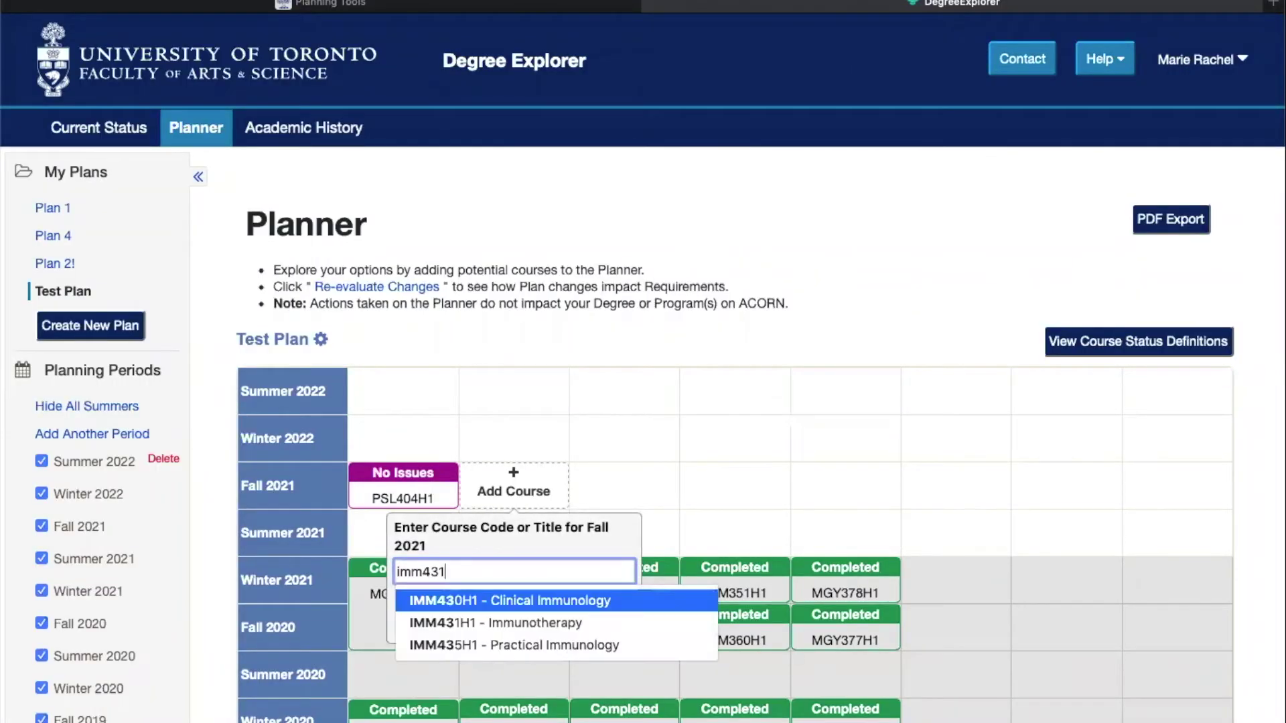
{"action": "left_click", "coordinate": [529, 603]}
{"action": "left_click", "coordinate": [582, 607]}
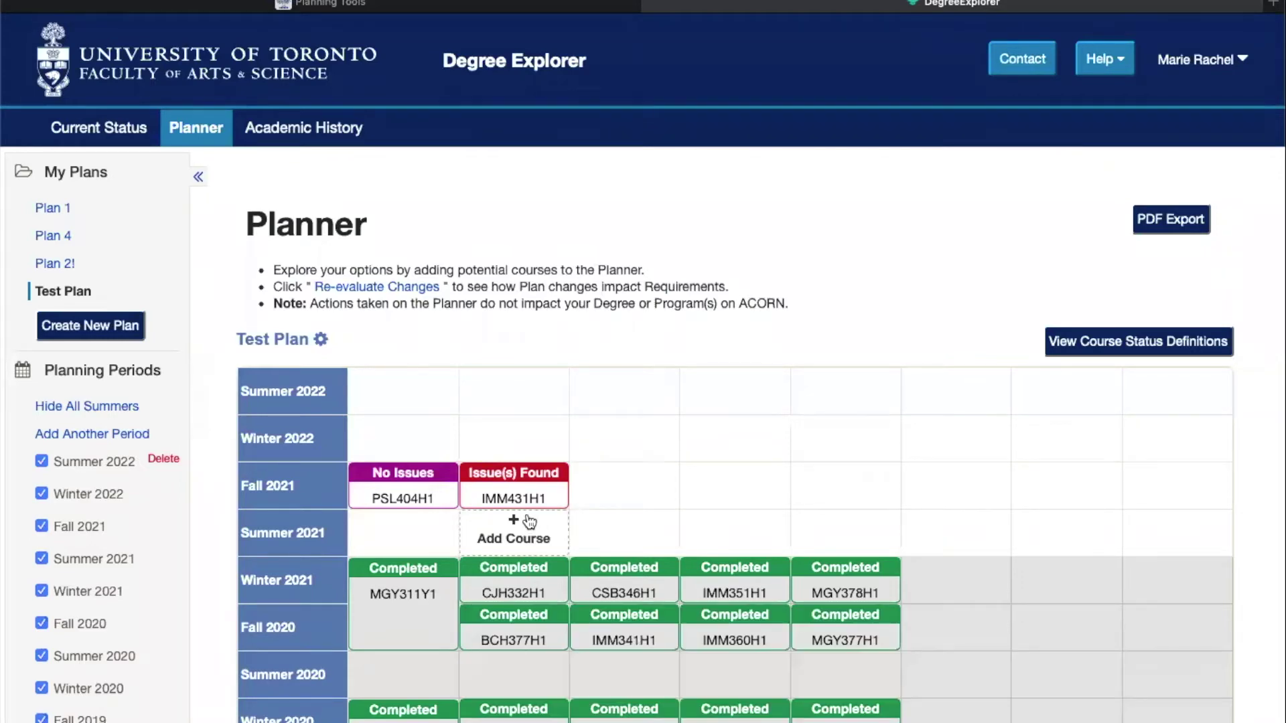
{"action": "left_click", "coordinate": [500, 489]}
Move IMM431H1 from Fall 2021 into Winter 2022 to clear its session issue
{"action": "mouse_move", "coordinate": [535, 491]}
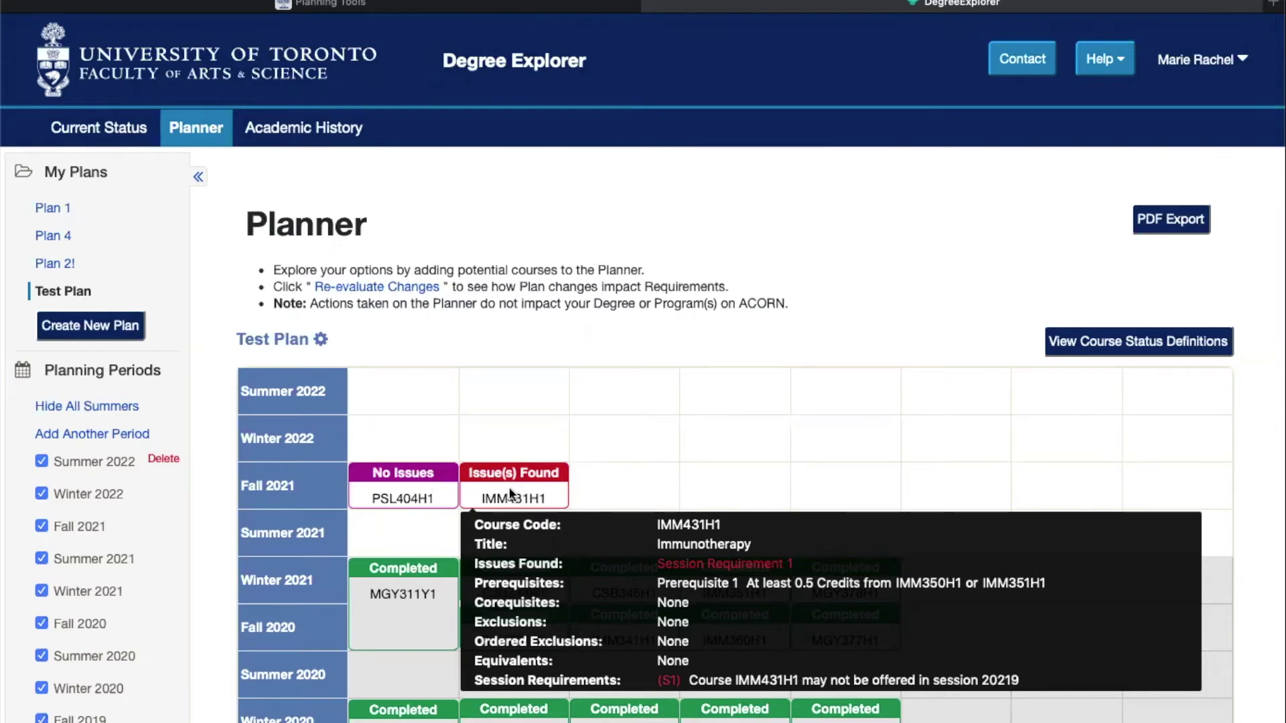
{"action": "left_click", "coordinate": [403, 446]}
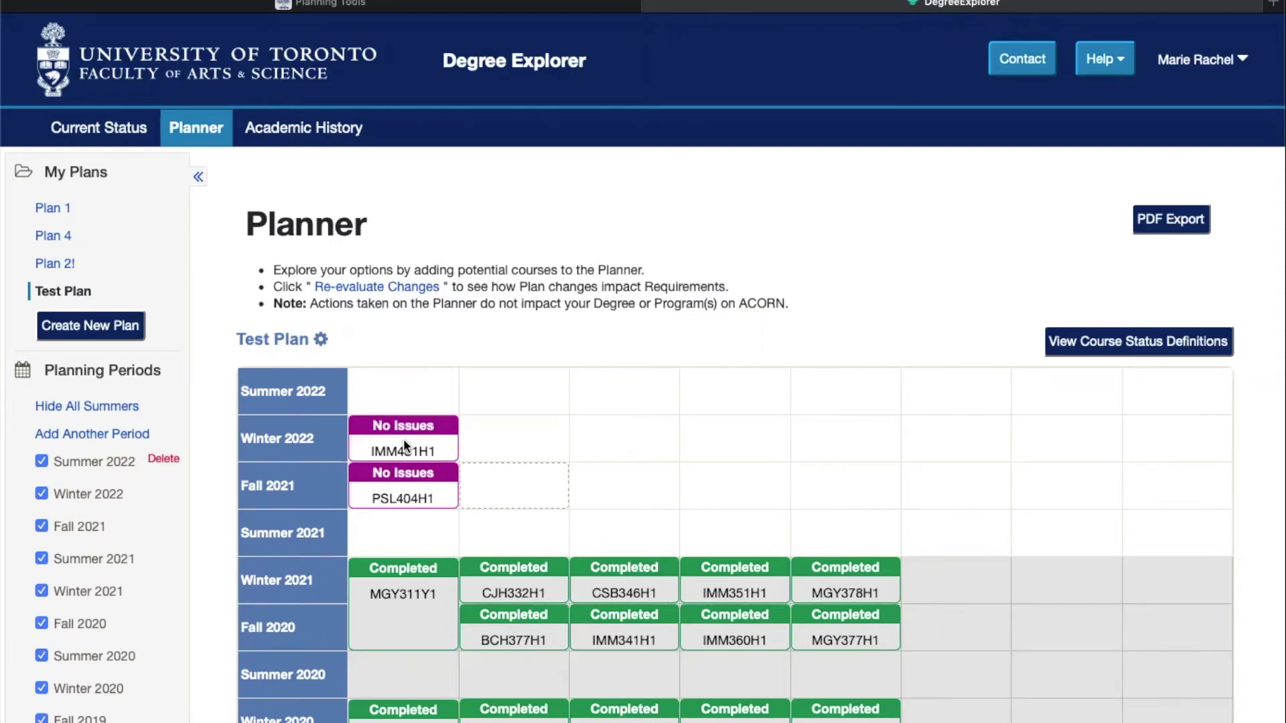
{"action": "left_click", "coordinate": [1081, 354]}
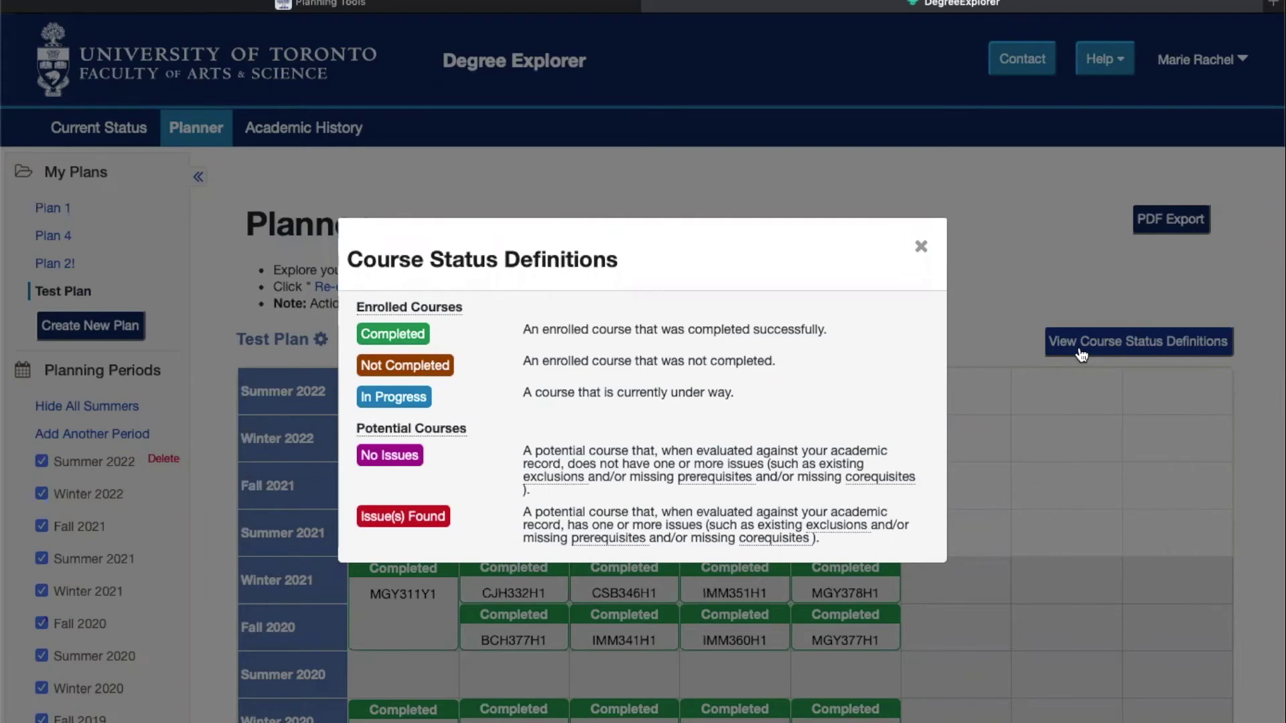
{"action": "left_click", "coordinate": [922, 248]}
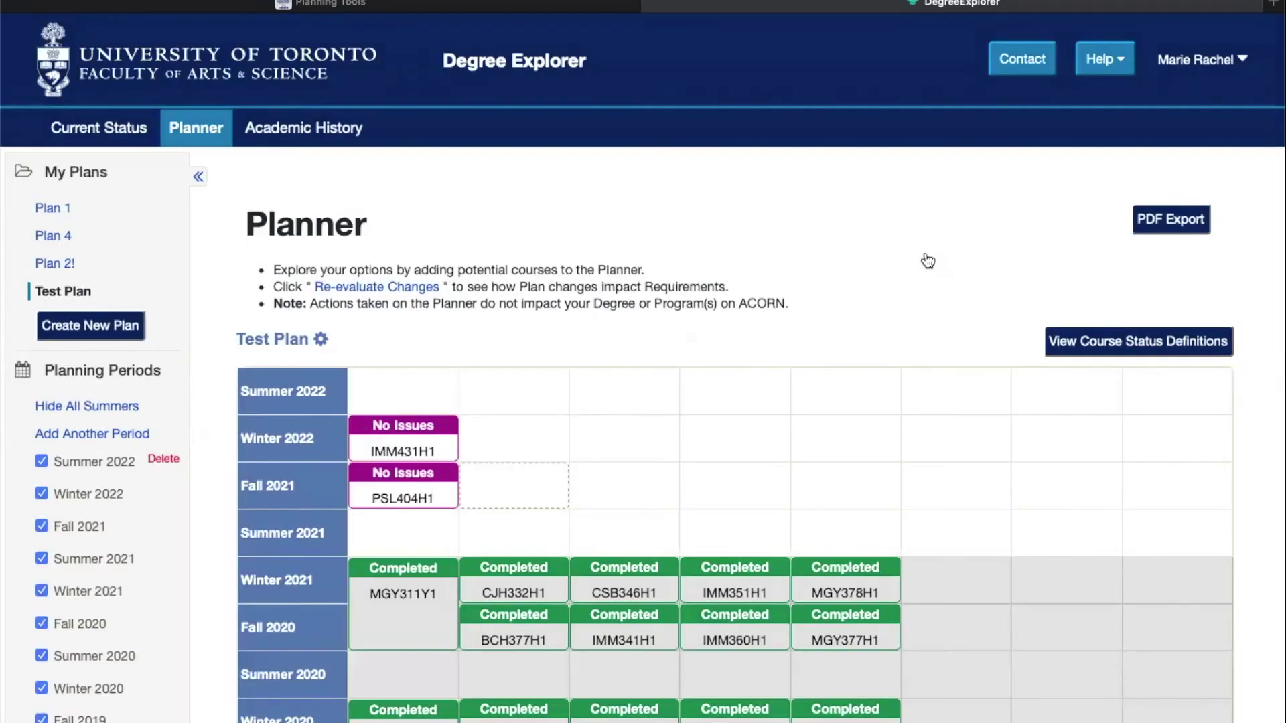
Re-evaluate Test Plan's requirements and expand the Physiology minor's details
{"action": "scroll", "coordinate": [927, 261], "scroll_direction": "down", "scroll_amount": 5}
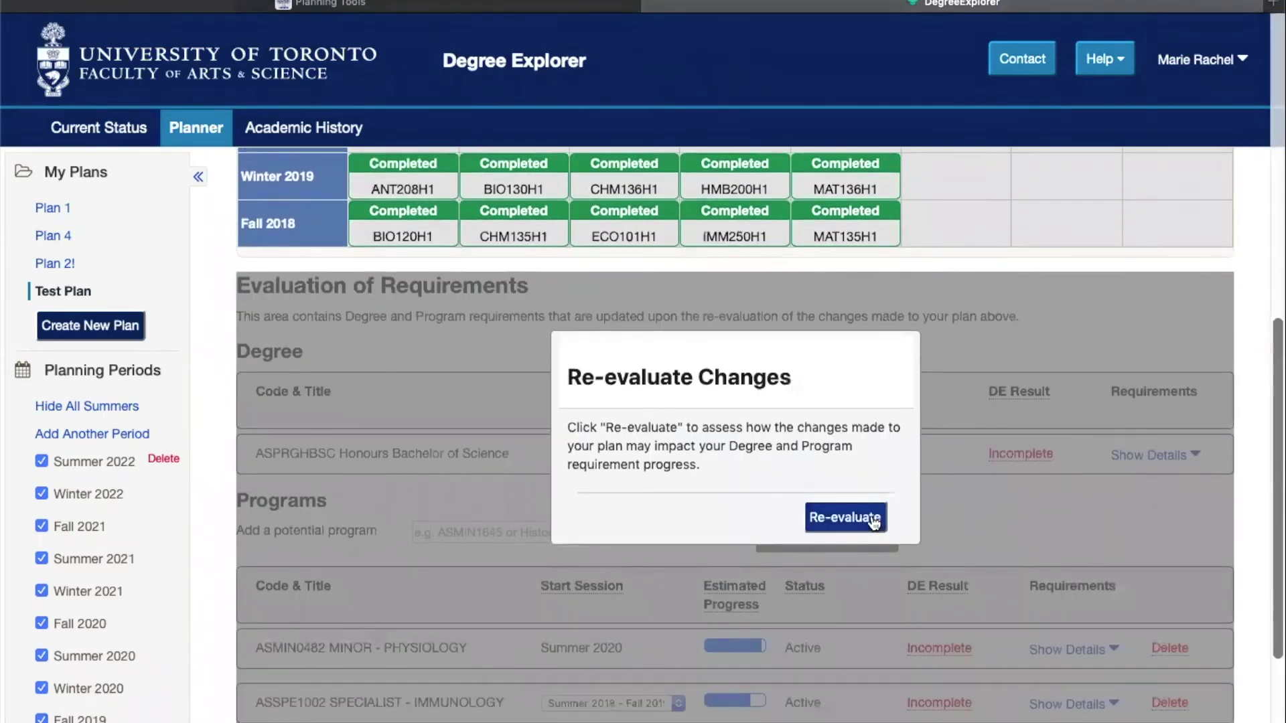
{"action": "left_click", "coordinate": [874, 523]}
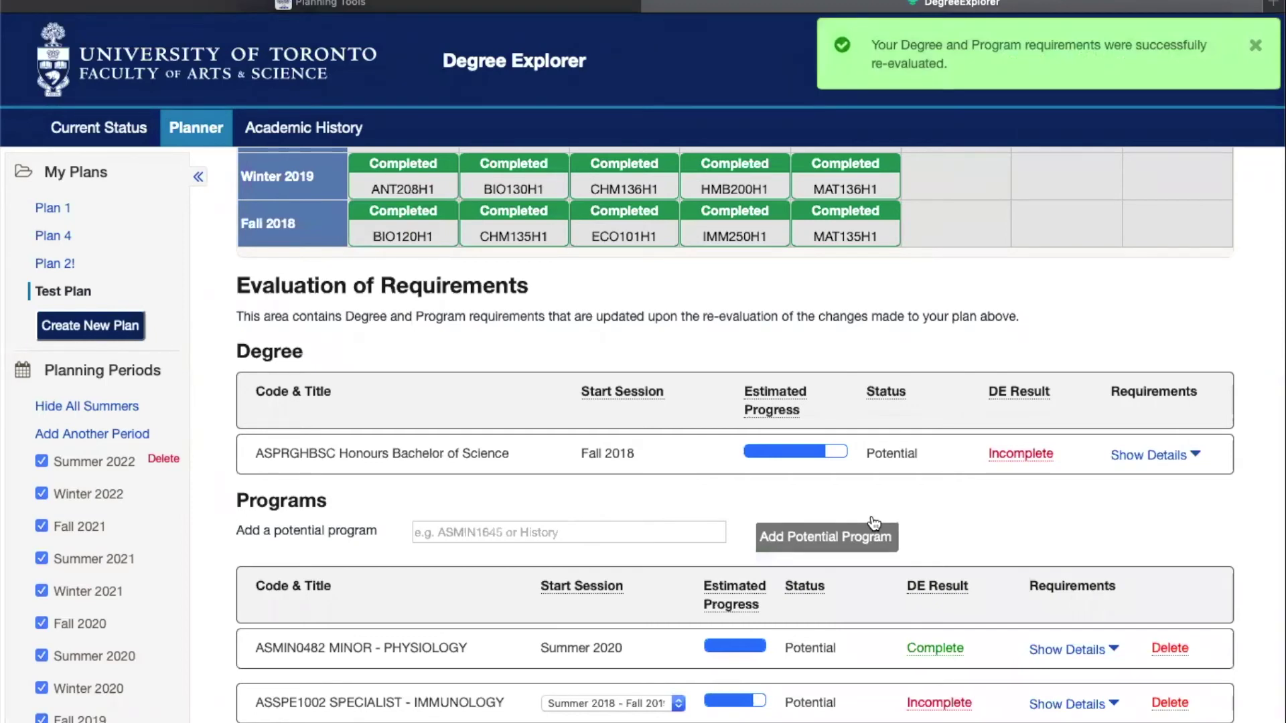
{"action": "scroll", "coordinate": [979, 540], "scroll_direction": "down", "scroll_amount": 2}
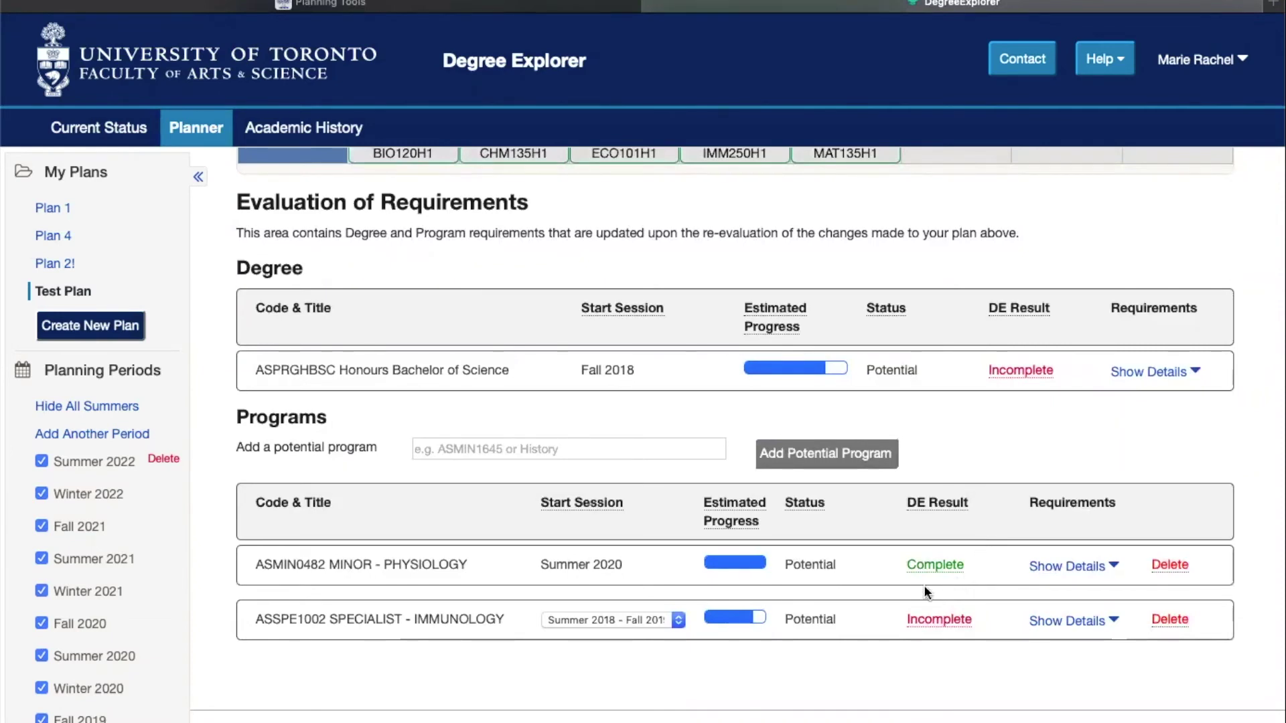
{"action": "left_click", "coordinate": [1072, 567]}
Highlight the 'Potential: PSL404H1' credit under the Physiology minor's Requirement 3
{"action": "scroll", "coordinate": [1076, 570], "scroll_direction": "down", "scroll_amount": 4}
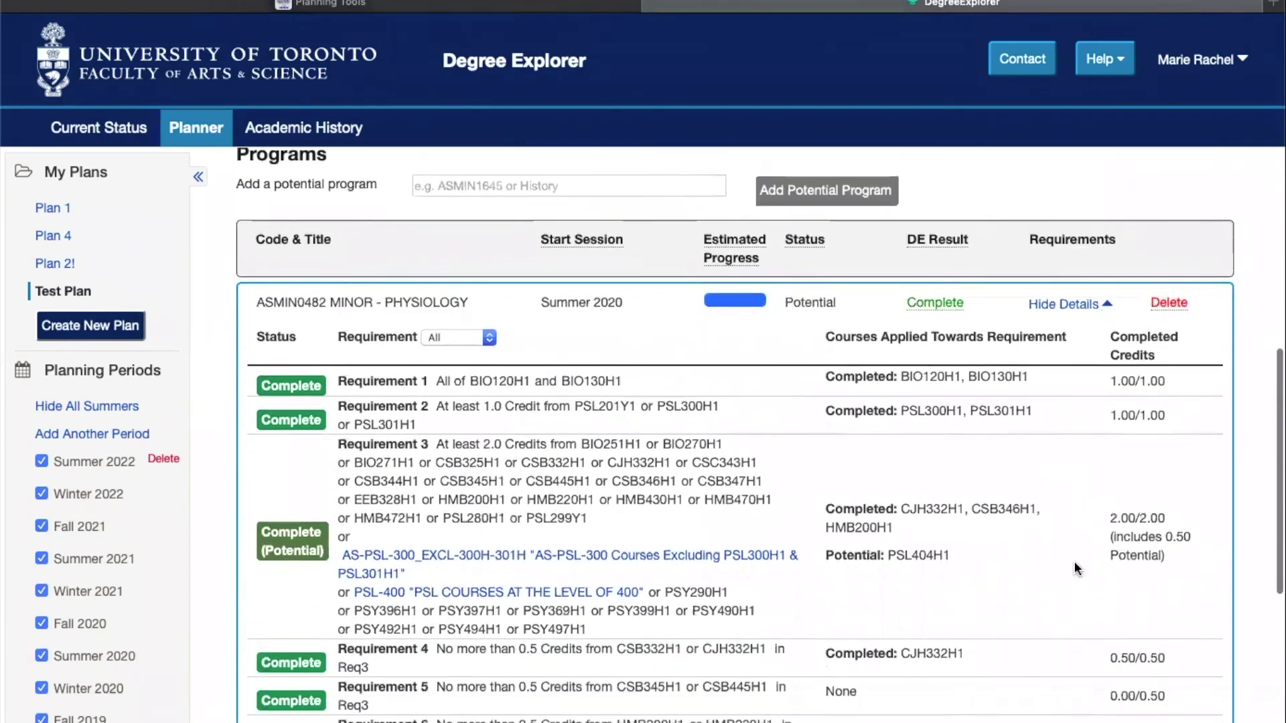
{"action": "scroll", "coordinate": [1075, 568], "scroll_direction": "down", "scroll_amount": 1}
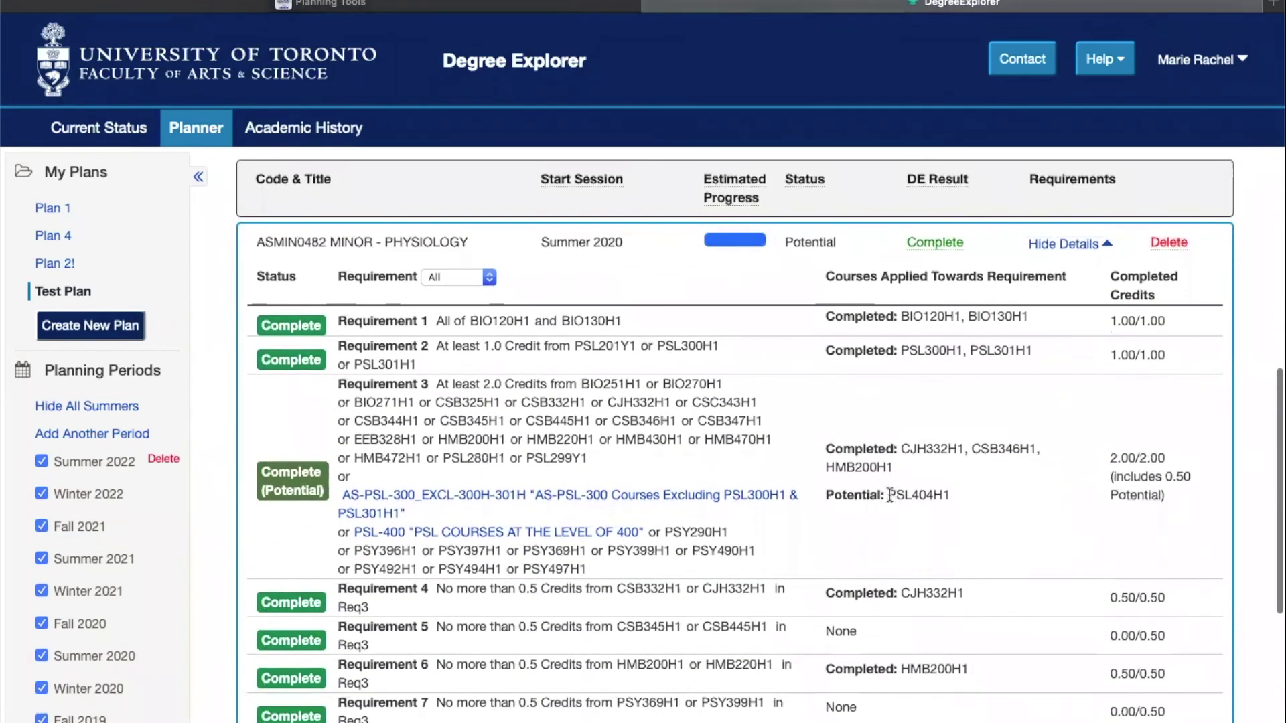
{"action": "left_click_drag", "start_coordinate": [837, 495], "coordinate": [948, 493]}
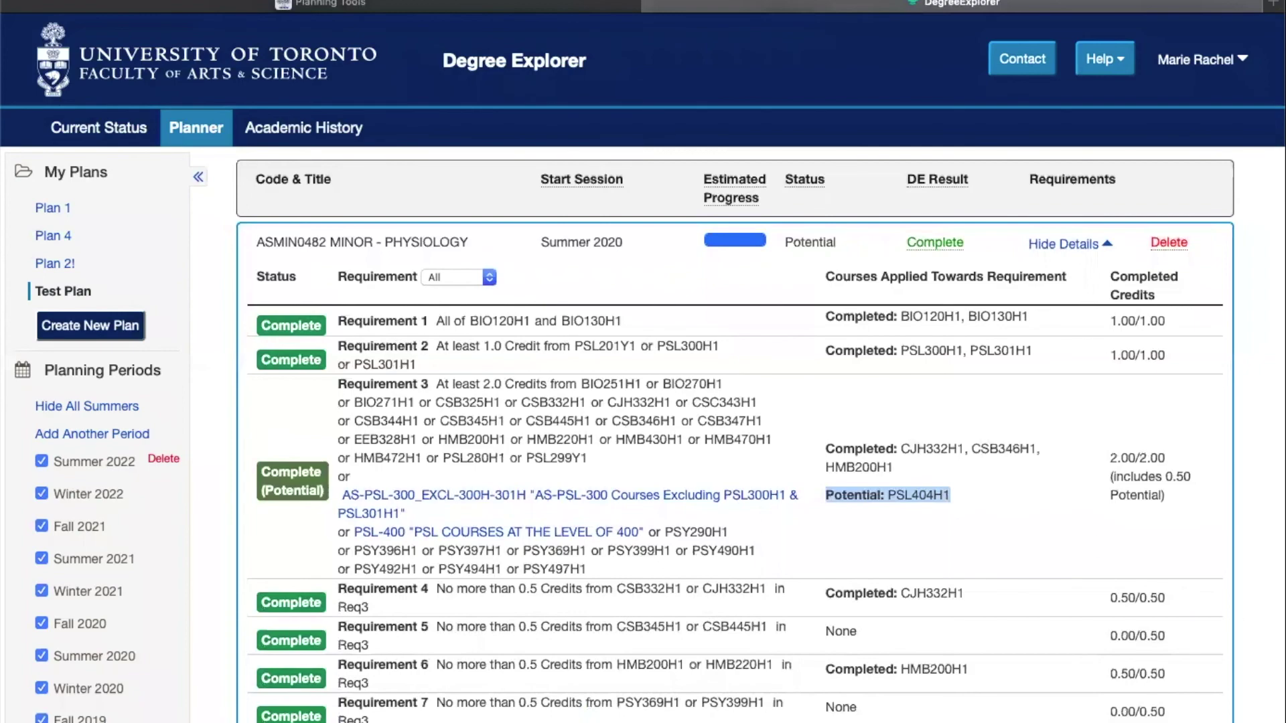
{"action": "scroll", "coordinate": [1231, 417], "scroll_direction": "up", "scroll_amount": 15}
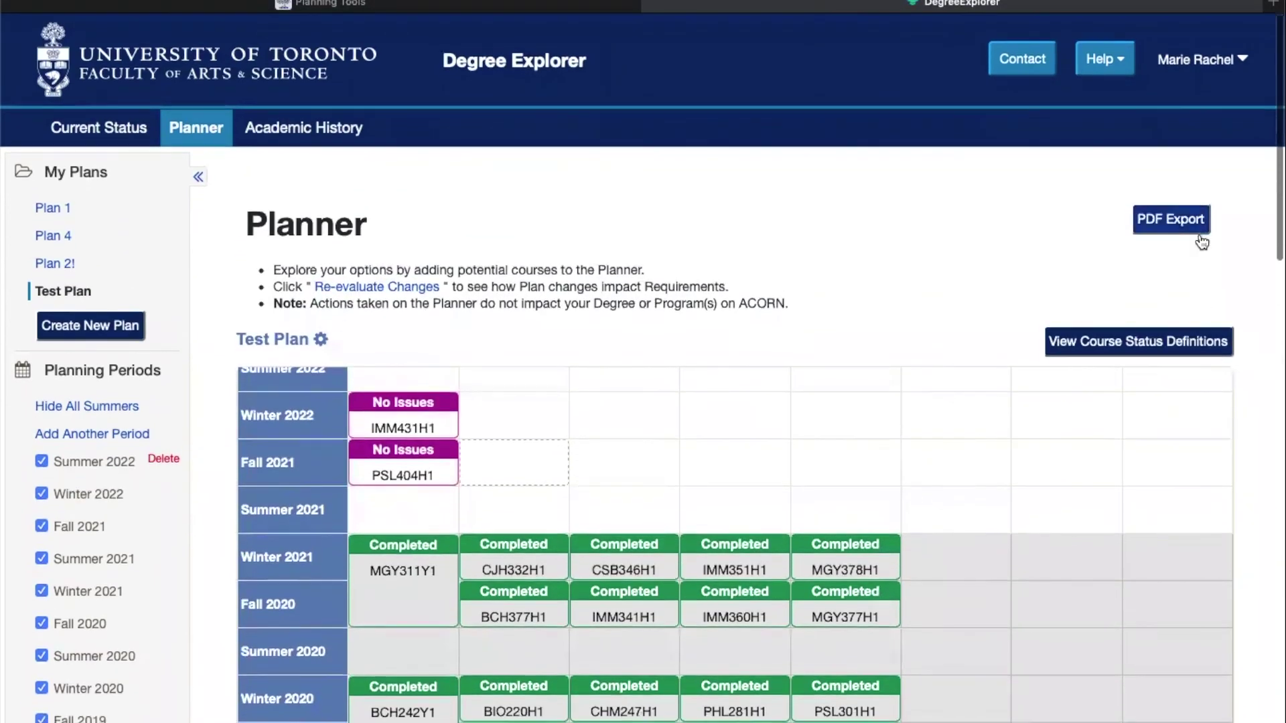